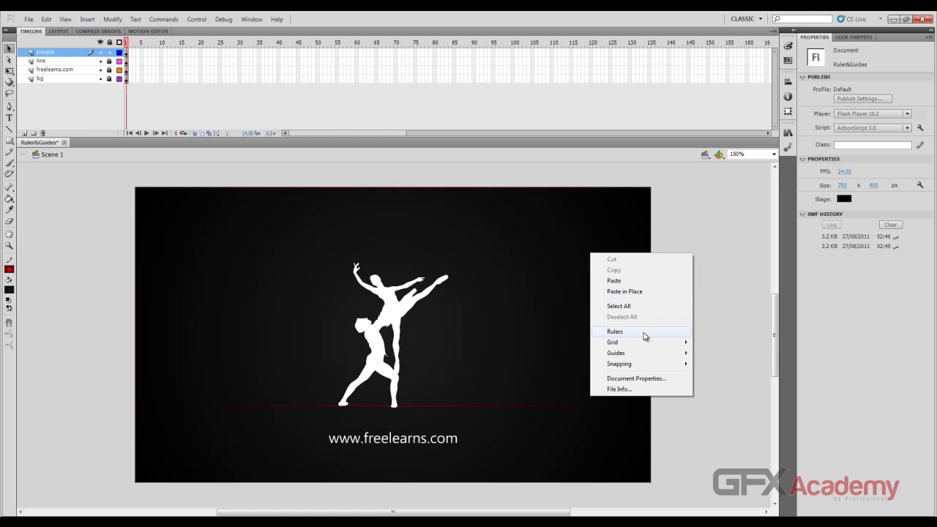
Show the rulers around the stage, select the dancers group, and hide the rulers again.
{"action": "left_click", "coordinate": [644, 336]}
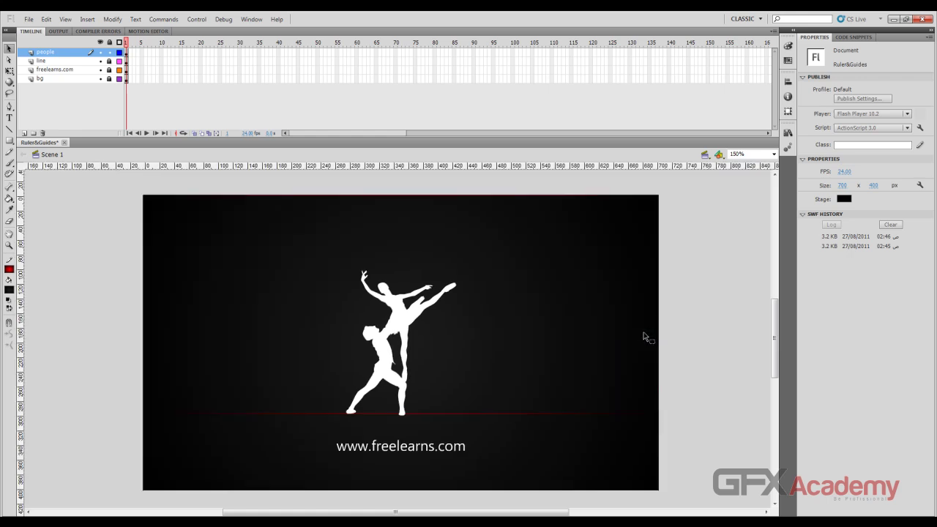
{"action": "key", "text": "ctrl+a"}
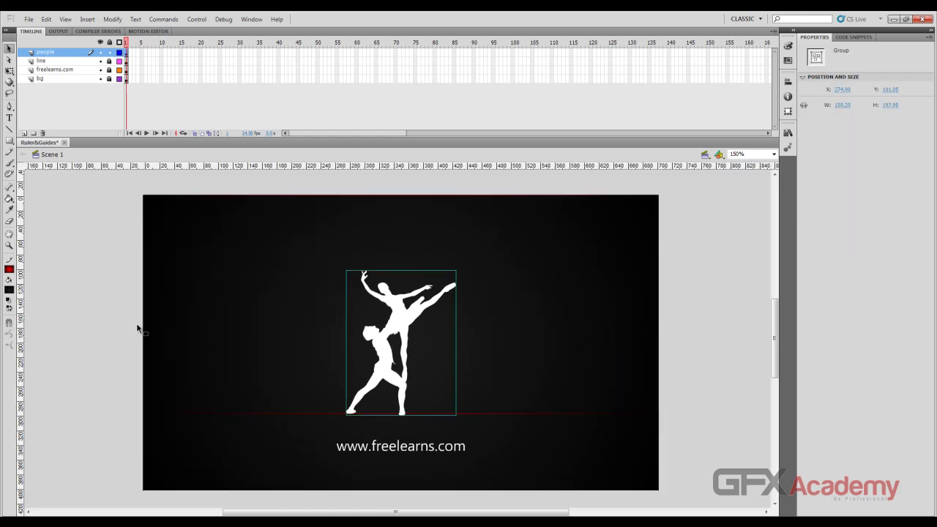
{"action": "right_click", "coordinate": [112, 291]}
{"action": "left_click", "coordinate": [129, 364]}
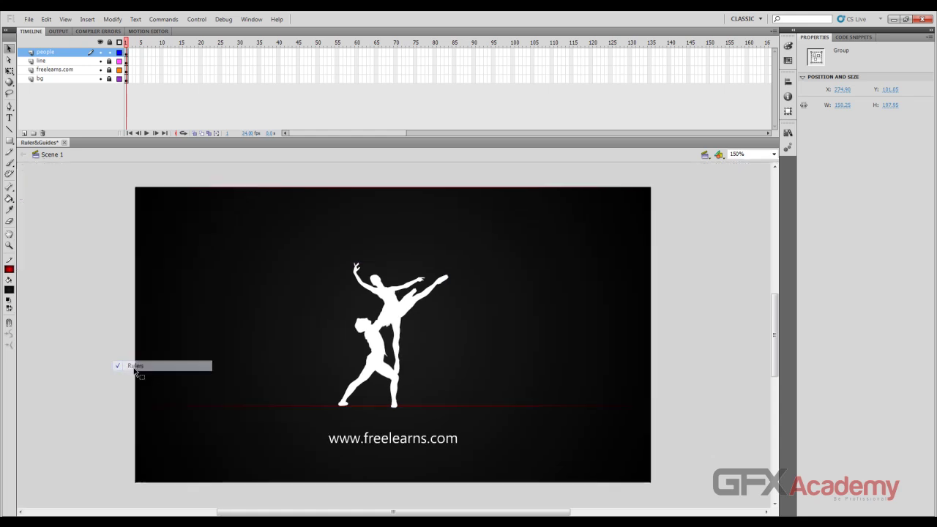
Show the rulers around the stage.
{"action": "left_click", "coordinate": [47, 20]}
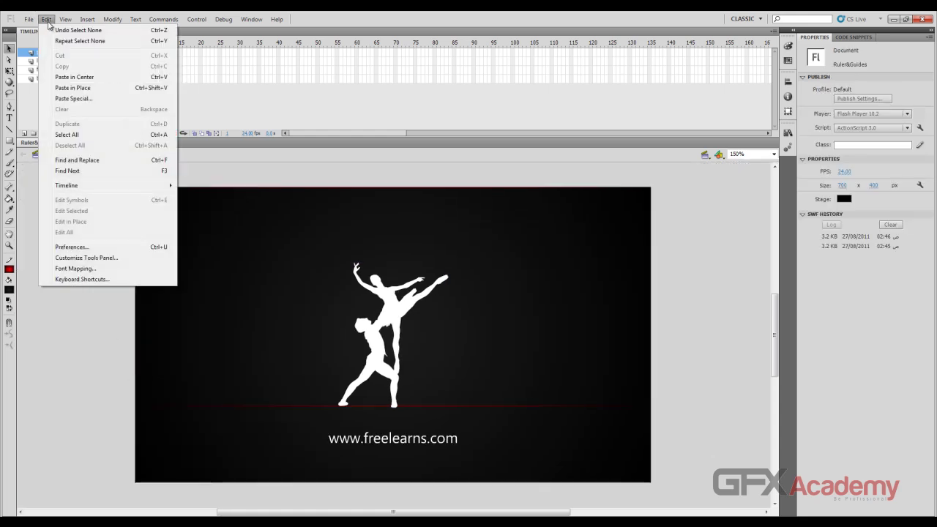
{"action": "mouse_move", "coordinate": [63, 21]}
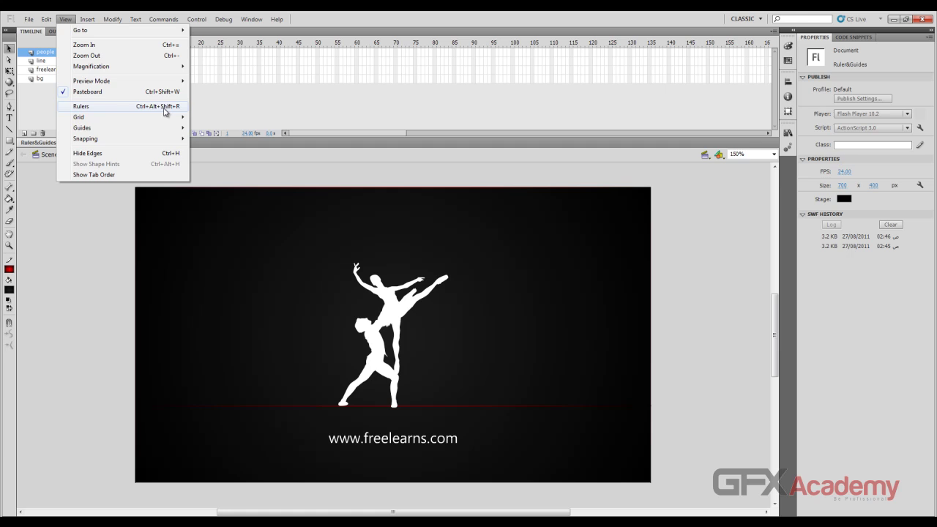
{"action": "left_click", "coordinate": [132, 108]}
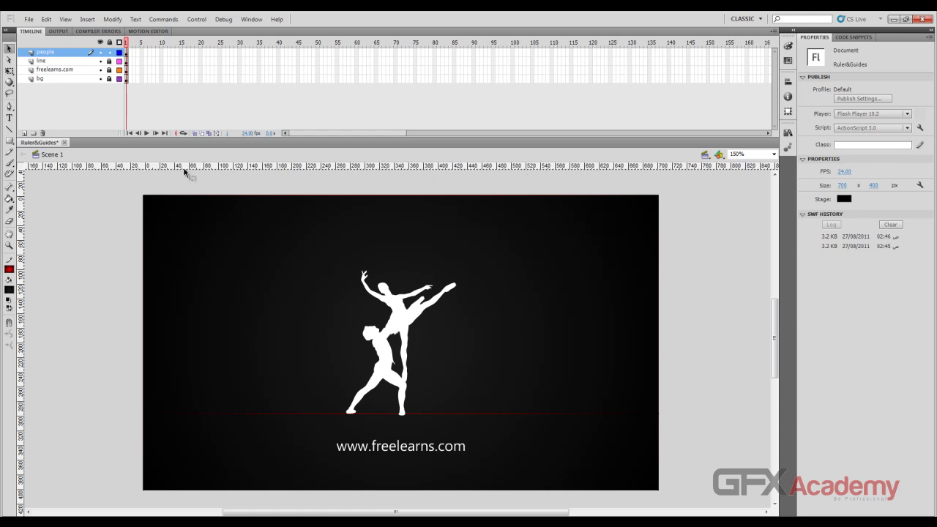
Open the General preferences for viewing and close them without changes.
{"action": "left_click", "coordinate": [46, 19]}
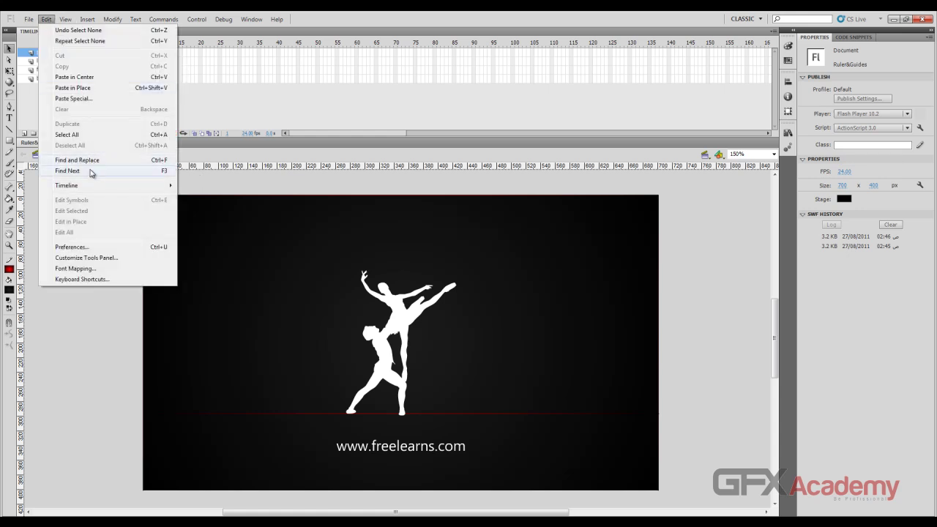
{"action": "left_click", "coordinate": [97, 247]}
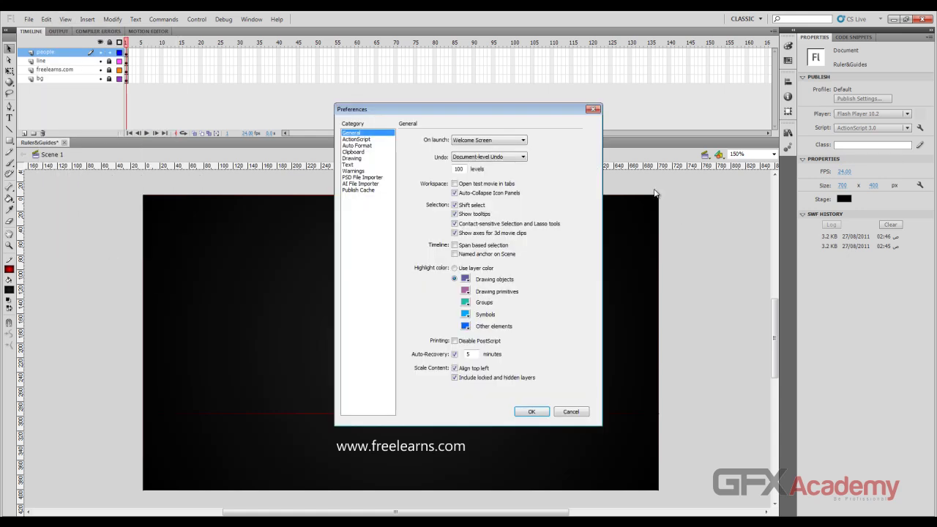
{"action": "left_click", "coordinate": [592, 111]}
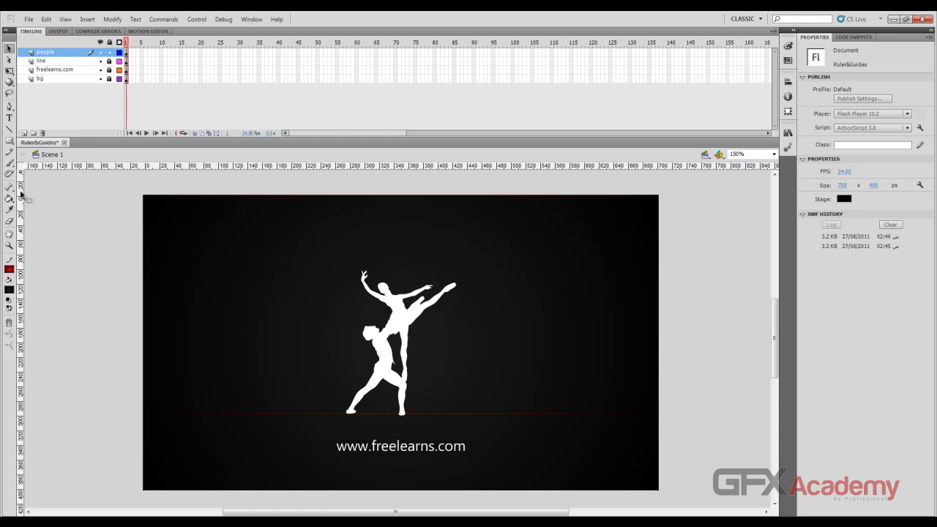
Pull a vertical guide onto the stage at about 20 px and remove it again.
{"action": "left_click_drag", "start_coordinate": [21, 193], "coordinate": [161, 252]}
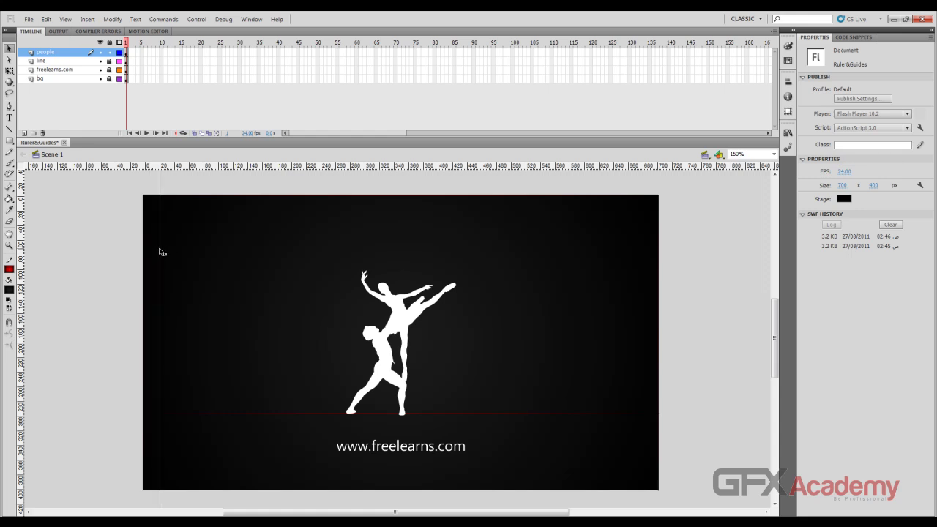
{"action": "left_click_drag", "start_coordinate": [161, 252], "coordinate": [22, 249]}
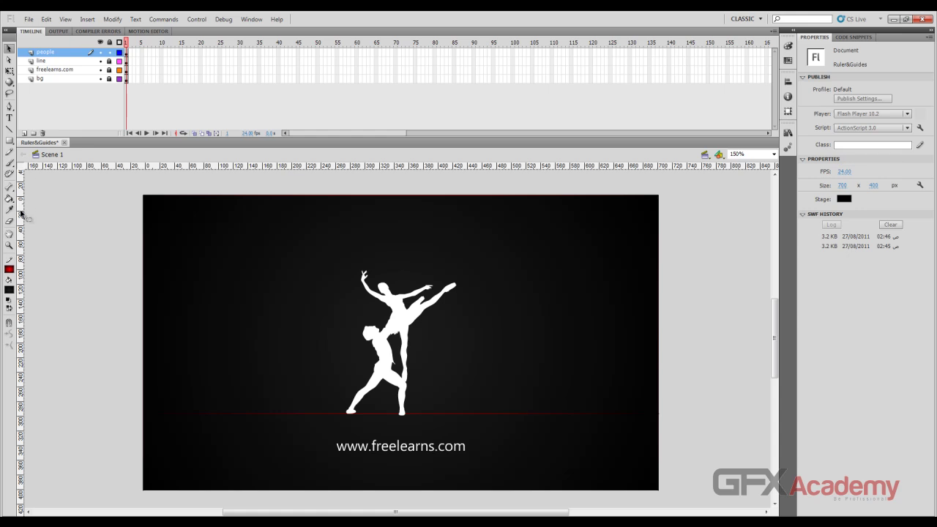
Add a vertical guide near the stage's left edge and set its position to 20 pixels.
{"action": "left_click_drag", "start_coordinate": [19, 213], "coordinate": [159, 236]}
{"action": "double_click", "coordinate": [160, 256]}
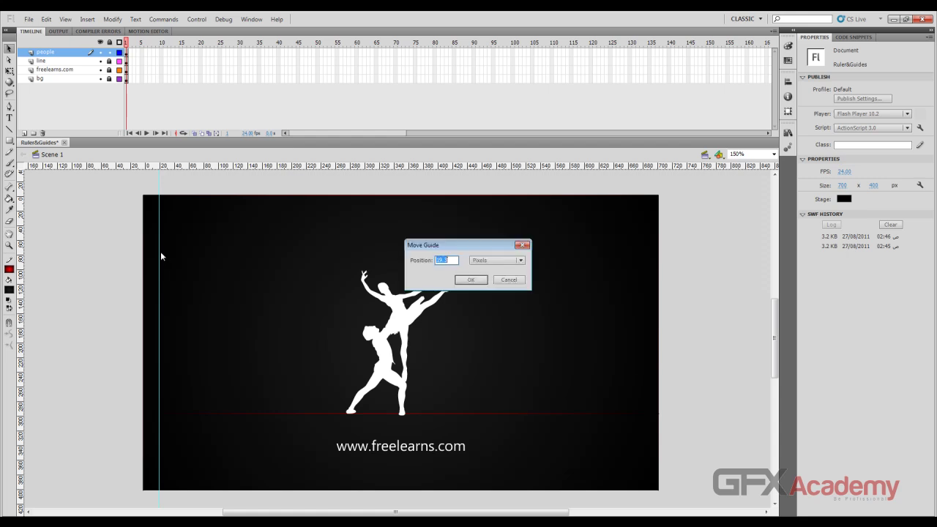
{"action": "left_click", "coordinate": [454, 260]}
{"action": "double_click", "coordinate": [453, 261]}
{"action": "left_click", "coordinate": [451, 260]}
{"action": "double_click", "coordinate": [449, 260]}
{"action": "type", "text": "20"}
{"action": "left_click", "coordinate": [521, 261]}
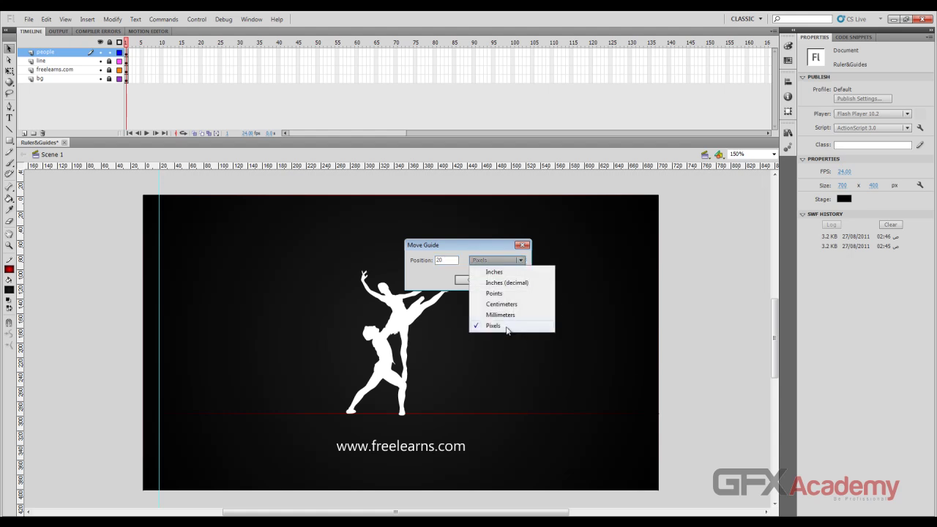
{"action": "left_click", "coordinate": [490, 259]}
{"action": "left_click", "coordinate": [470, 281]}
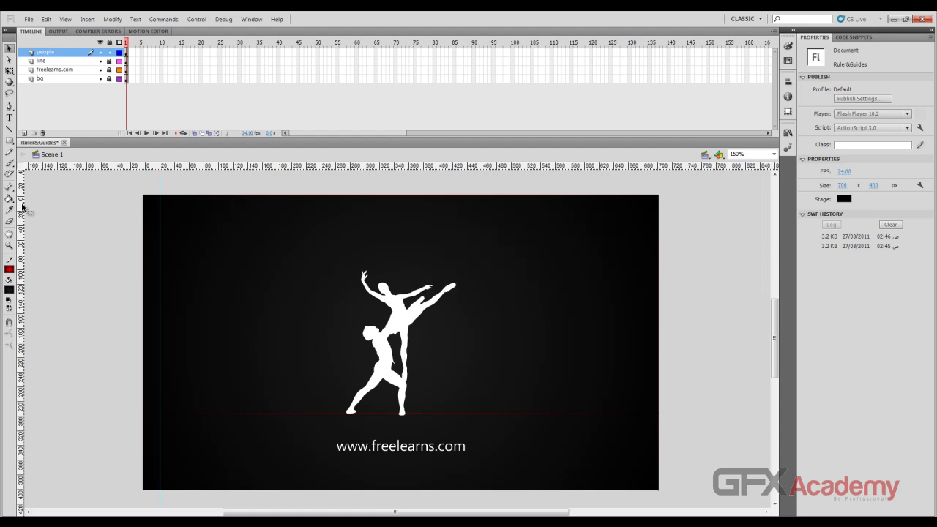
Add a second vertical guide and set its position to 680 pixels, near the stage's right edge.
{"action": "left_click_drag", "start_coordinate": [21, 207], "coordinate": [73, 208]}
{"action": "double_click", "coordinate": [74, 208]}
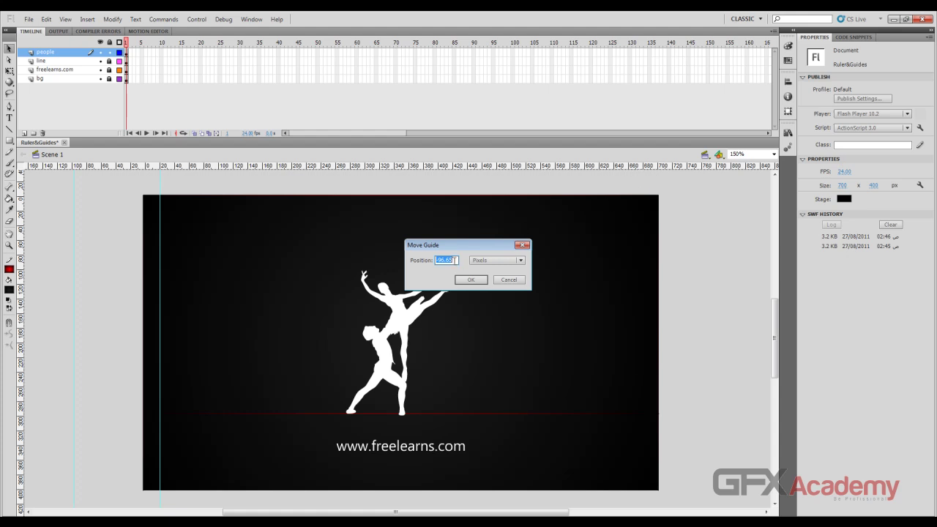
{"action": "type", "text": "680"}
{"action": "key", "text": "Return"}
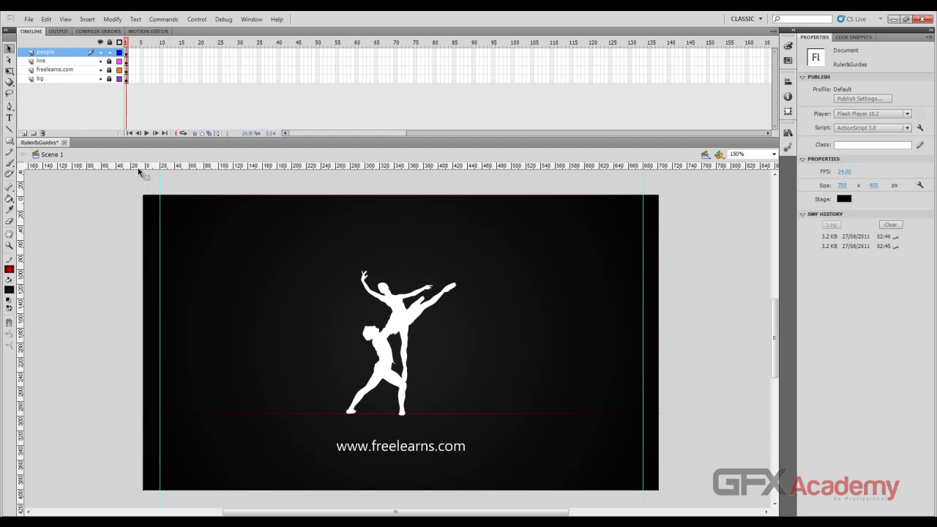
Add a horizontal guide about 20 px below the stage's top edge.
{"action": "left_click_drag", "start_coordinate": [131, 167], "coordinate": [130, 212]}
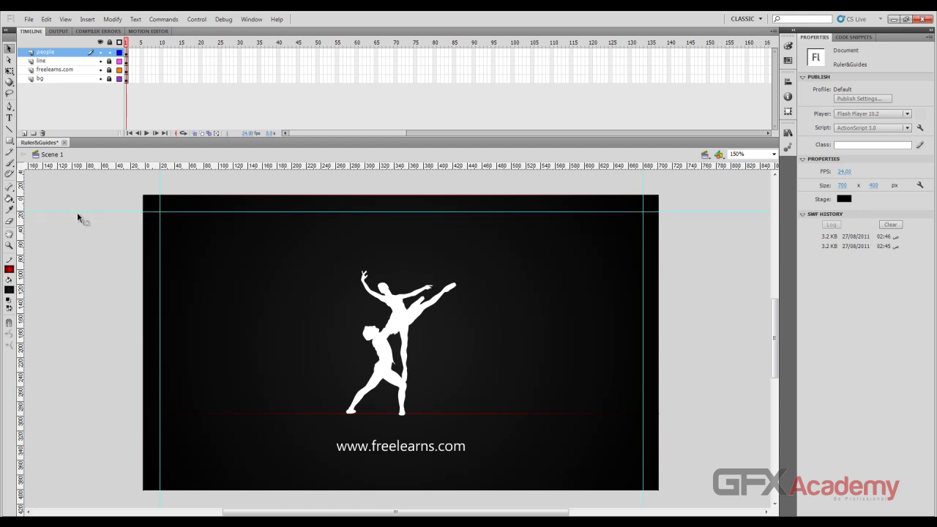
{"action": "double_click", "coordinate": [79, 212]}
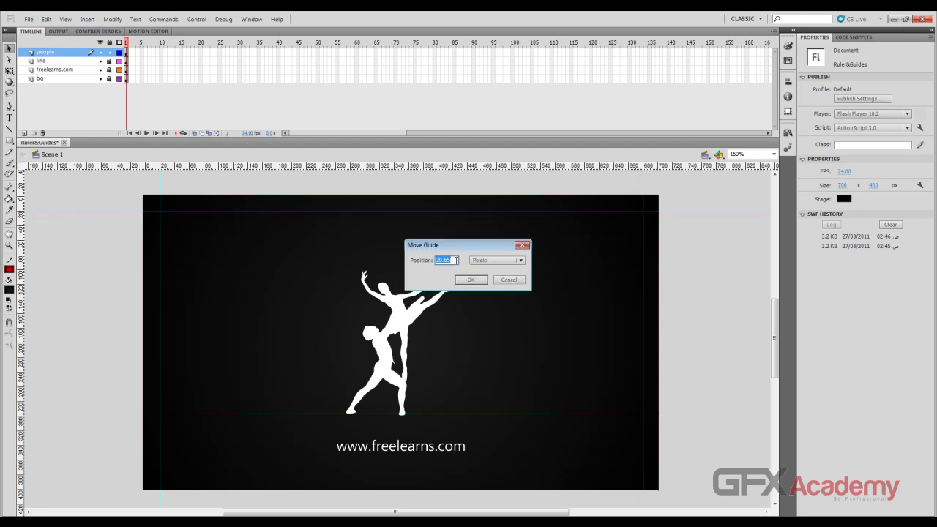
{"action": "key", "text": "Return"}
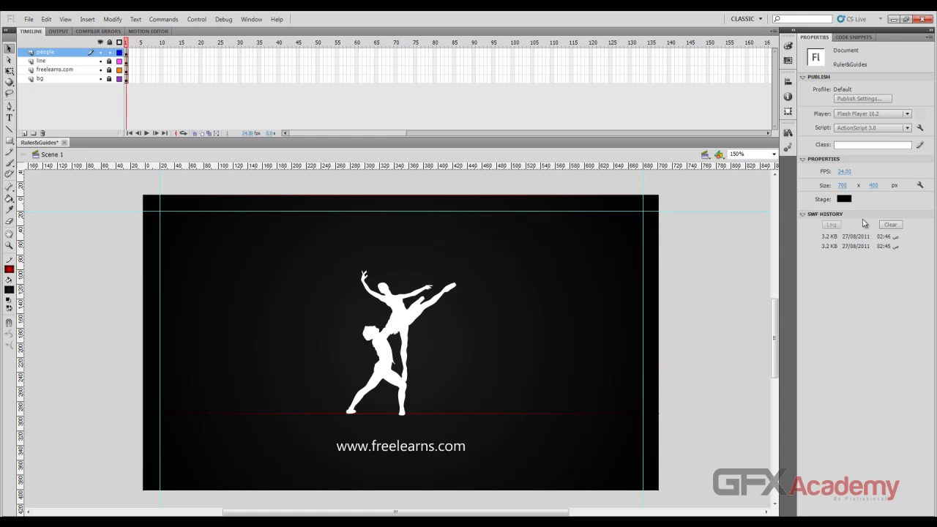
Add a second horizontal guide and set its position to 380 pixels, near the stage's bottom edge.
{"action": "left_click_drag", "start_coordinate": [565, 171], "coordinate": [566, 180]}
{"action": "double_click", "coordinate": [565, 182]}
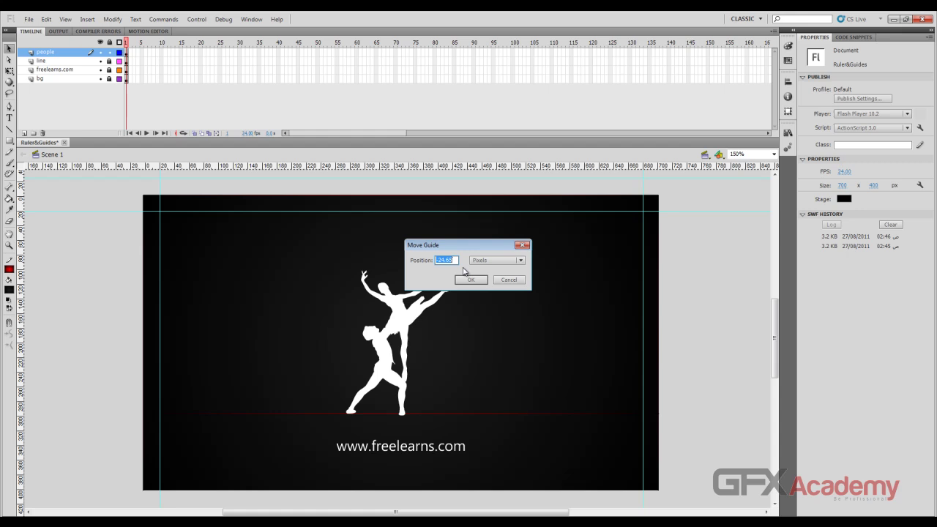
{"action": "type", "text": "380"}
{"action": "key", "text": "Return"}
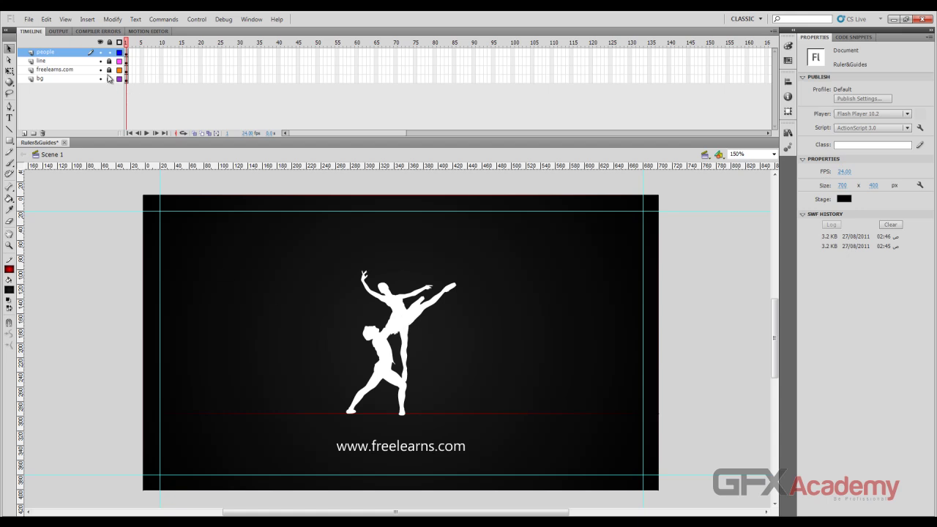
Turn on object snapping and move the dancers group against the 680 px vertical guide.
{"action": "left_click", "coordinate": [368, 283]}
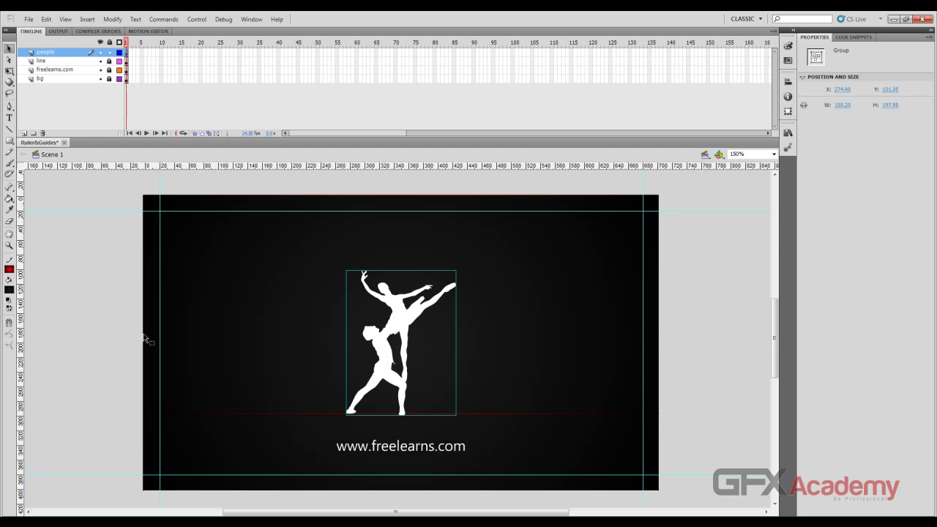
{"action": "left_click", "coordinate": [10, 323]}
{"action": "left_click_drag", "start_coordinate": [405, 321], "coordinate": [595, 329]}
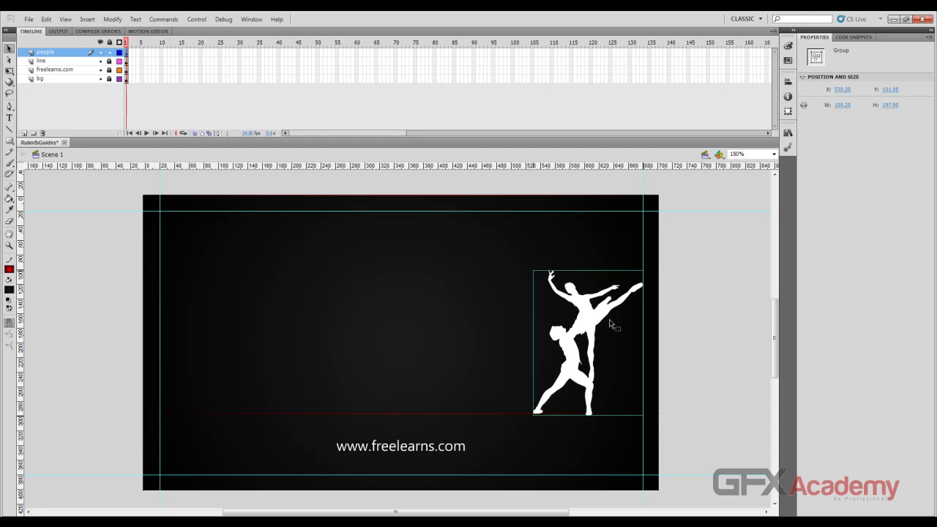
Readjust the dancers group against the 680 px guide, and move it across to the 20 px vertical guide.
{"action": "left_click", "coordinate": [647, 246]}
{"action": "left_click_drag", "start_coordinate": [606, 330], "coordinate": [603, 326]}
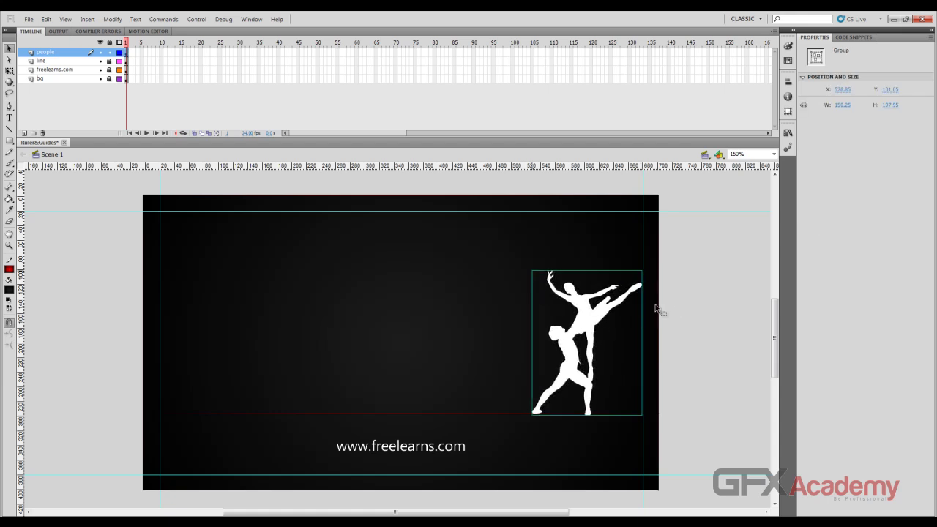
{"action": "key", "text": "Right"}
{"action": "key", "text": "Right"}
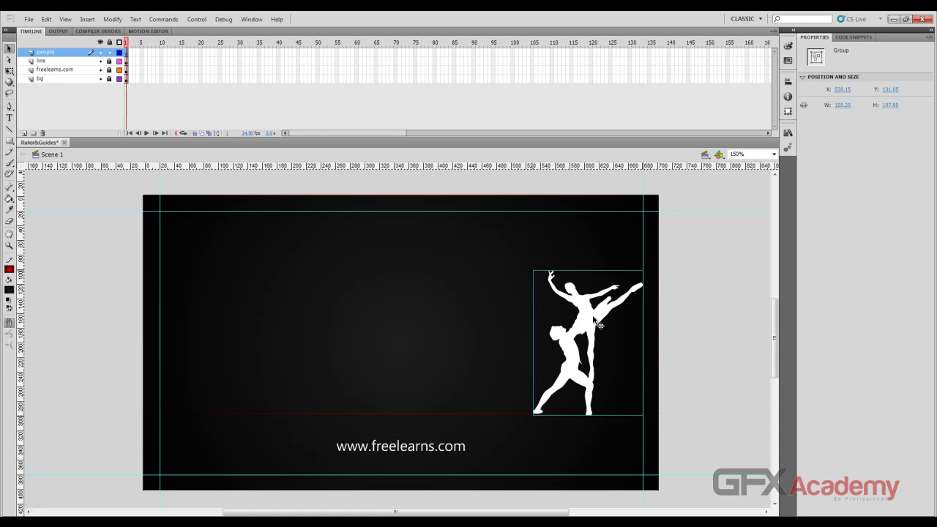
{"action": "left_click_drag", "start_coordinate": [602, 319], "coordinate": [193, 312]}
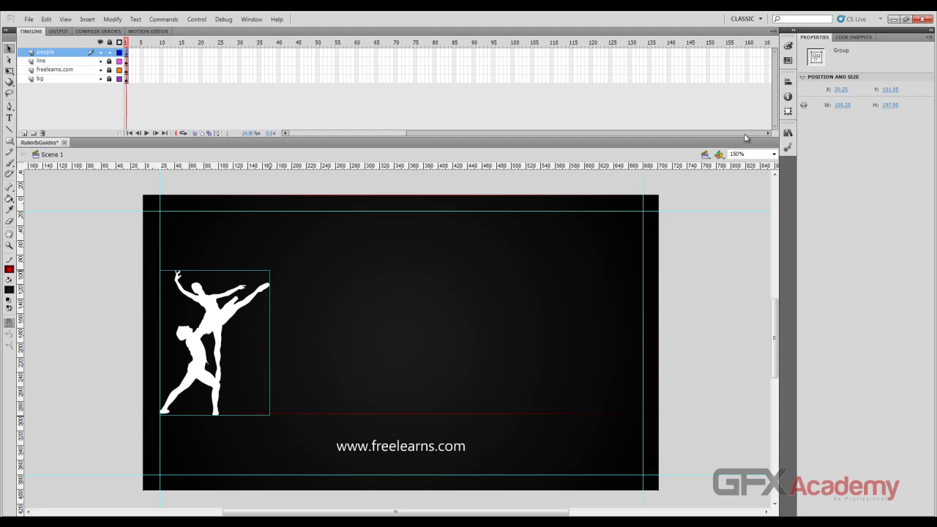
Center the dancers group horizontally relative to the stage and deselect it.
{"action": "left_click", "coordinate": [788, 82]}
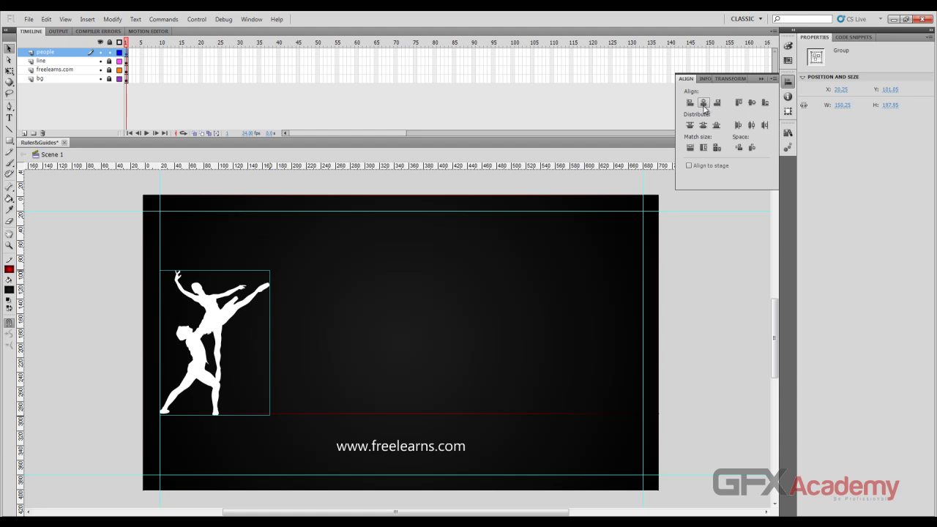
{"action": "left_click", "coordinate": [689, 166]}
{"action": "left_click", "coordinate": [703, 103]}
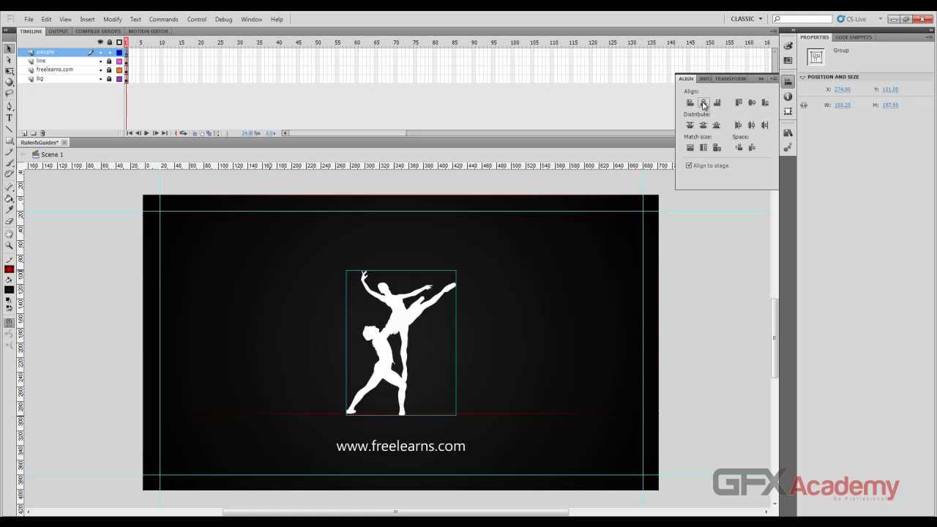
{"action": "left_click", "coordinate": [711, 260]}
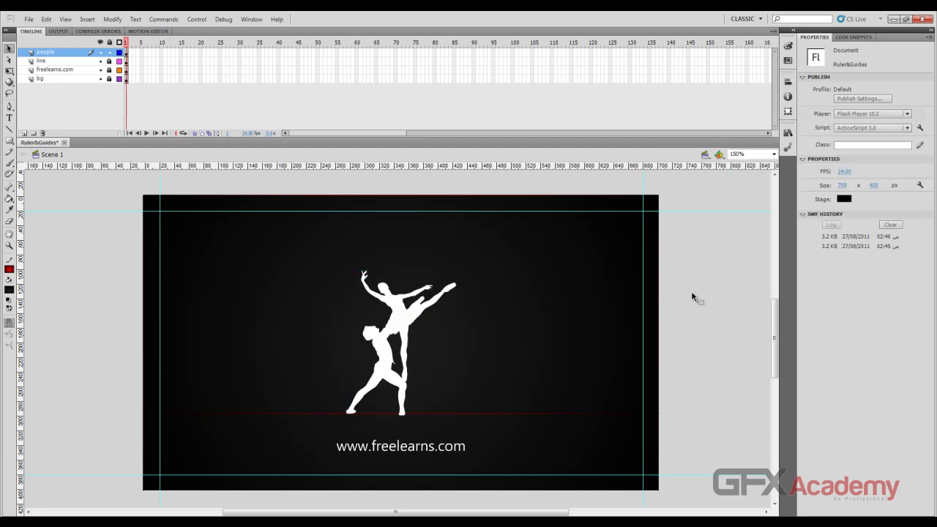